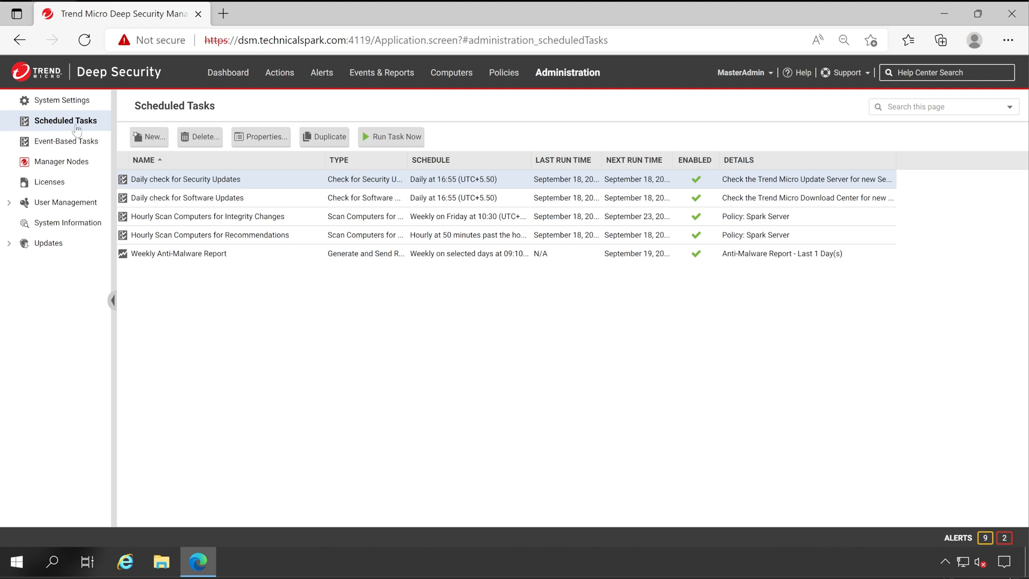
Review the existing scheduled tasks, including the security and software update checks and the weekly anti-malware report.
click(241, 197)
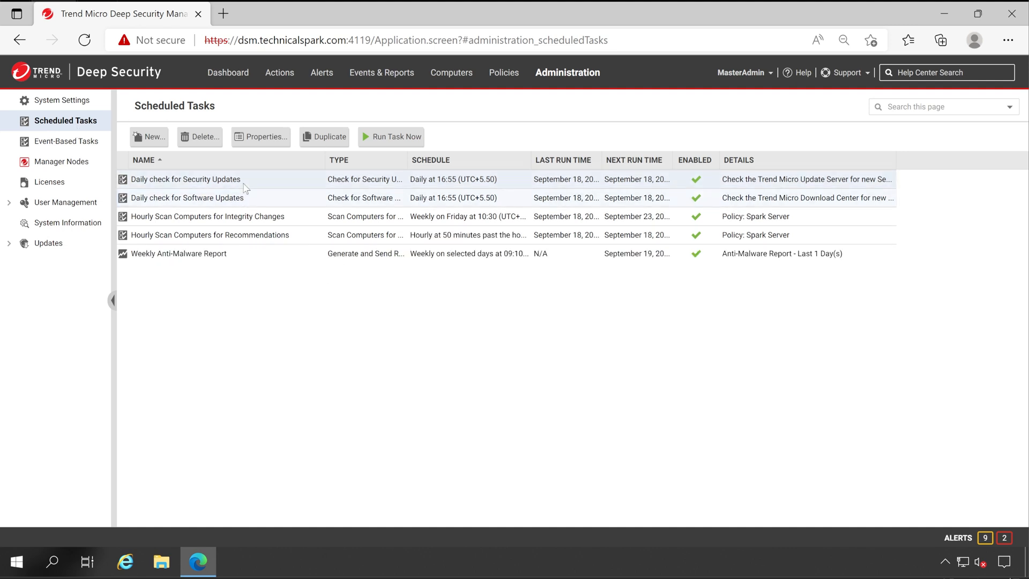
click(255, 183)
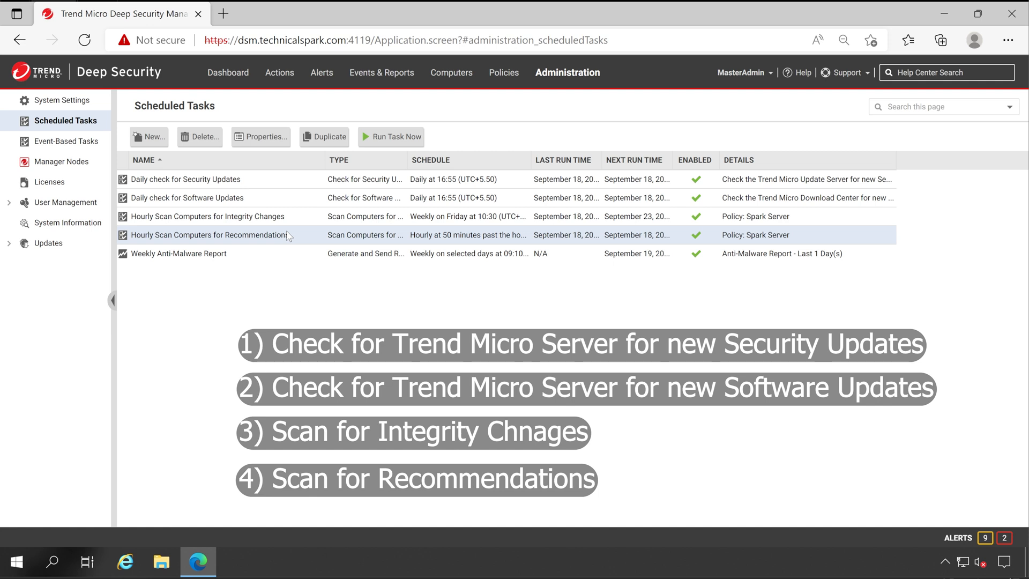
click(219, 258)
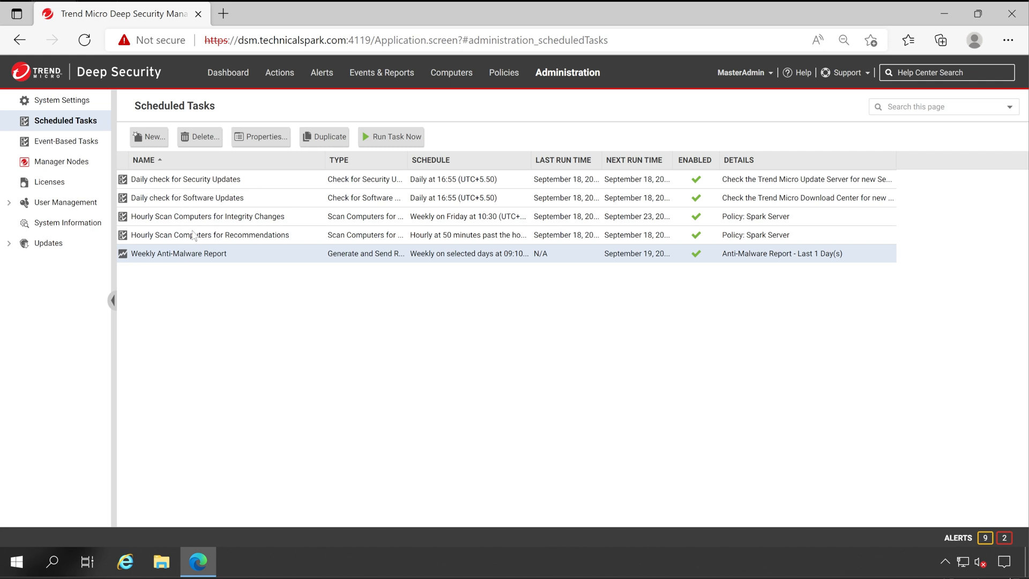
Start a new scheduled task of type Discover Computers with a weekly frequency.
click(160, 141)
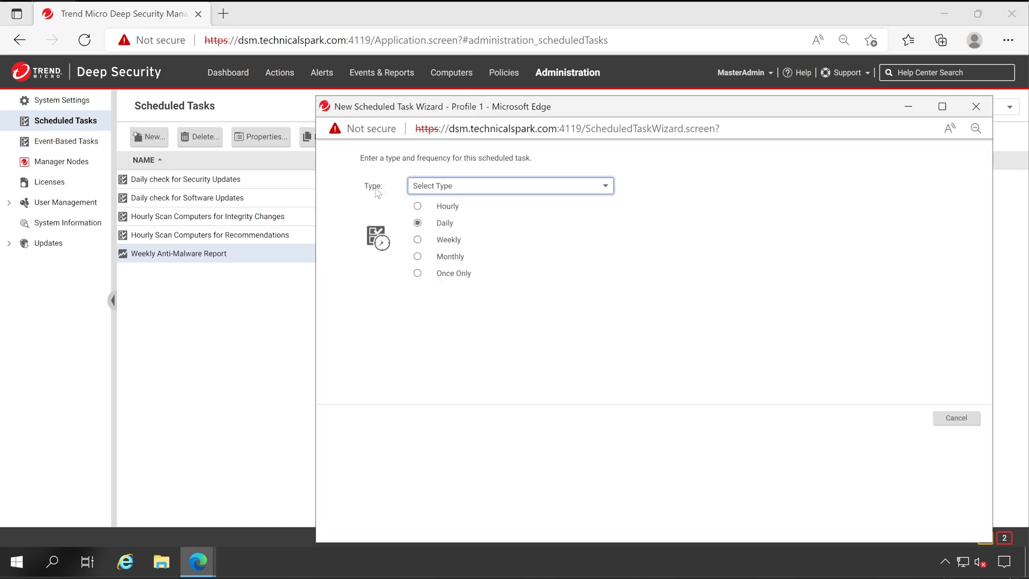
click(590, 194)
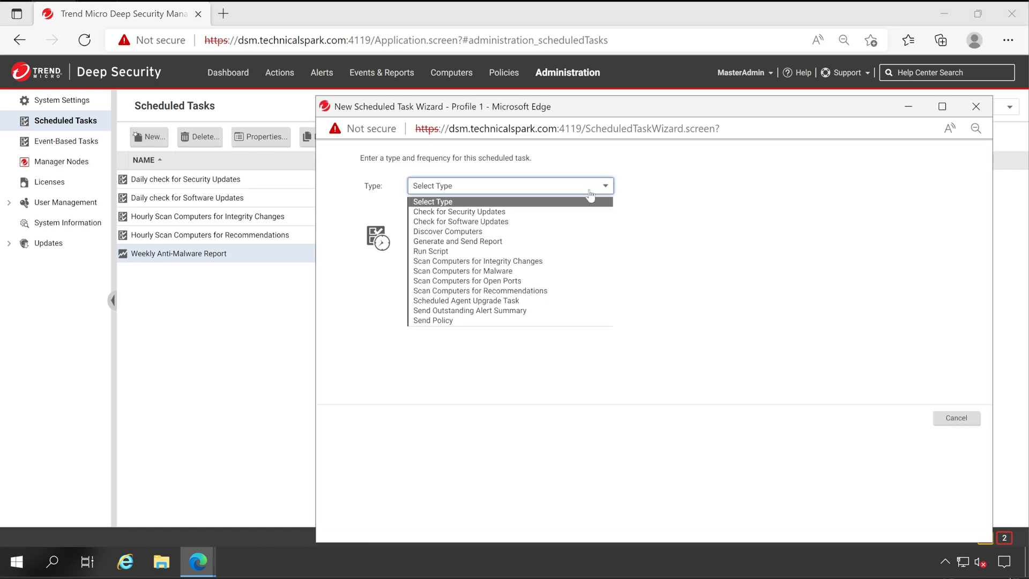
click(464, 232)
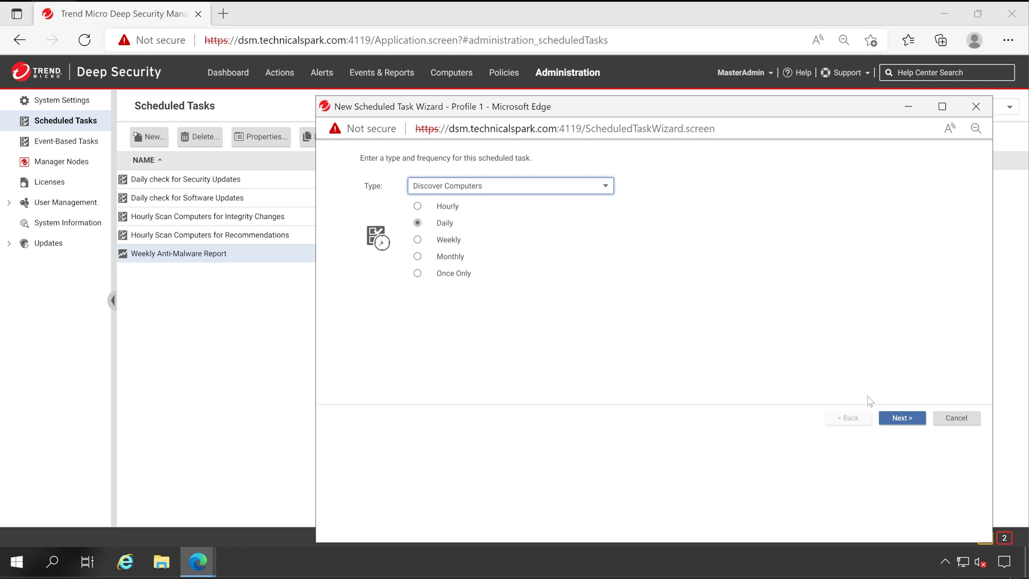
click(456, 243)
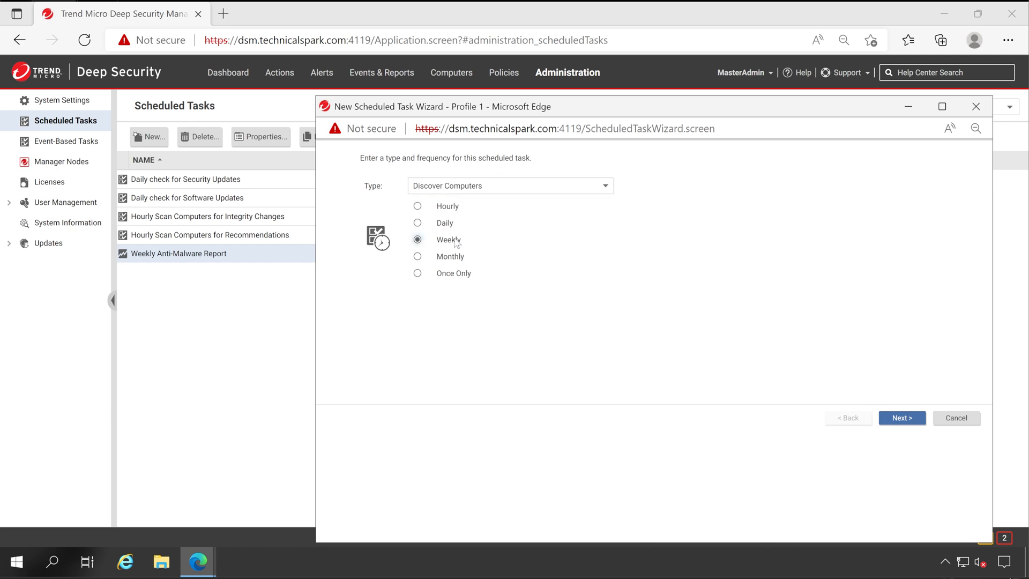
click(901, 418)
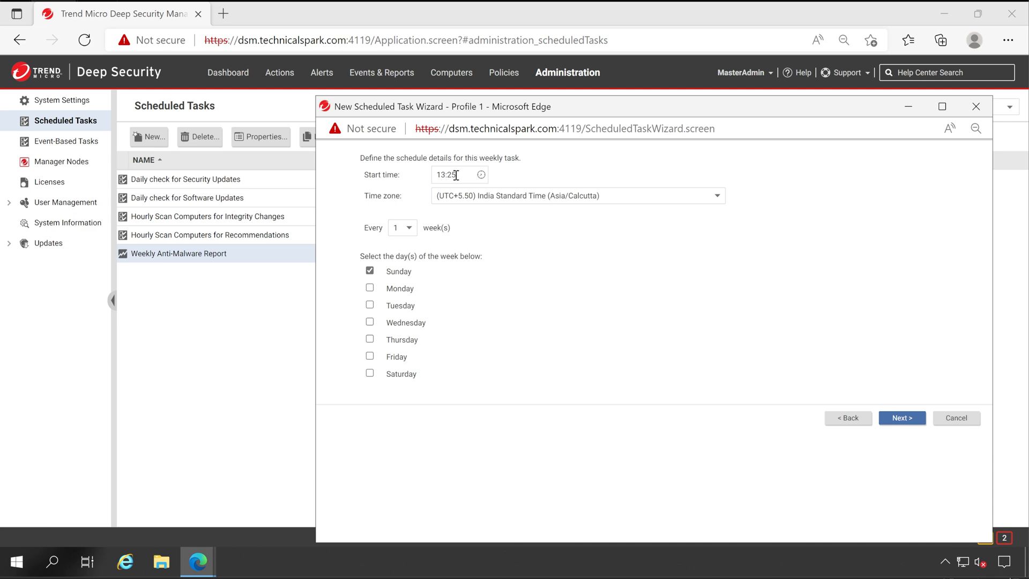
Schedule the weekly task to start at 01:30 on Monday instead of Sunday.
drag(456, 175, 452, 174)
text(8)
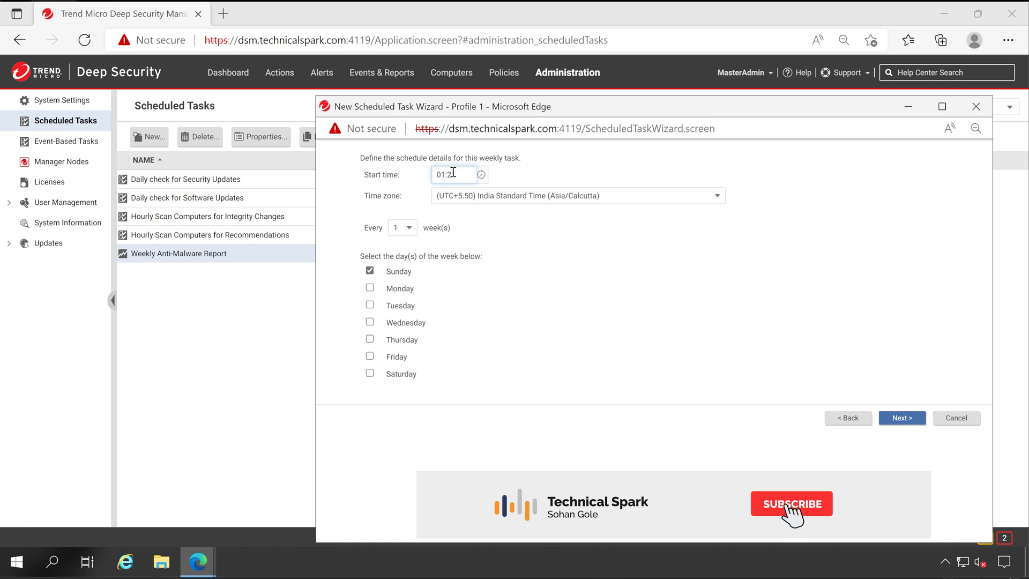
text(30)
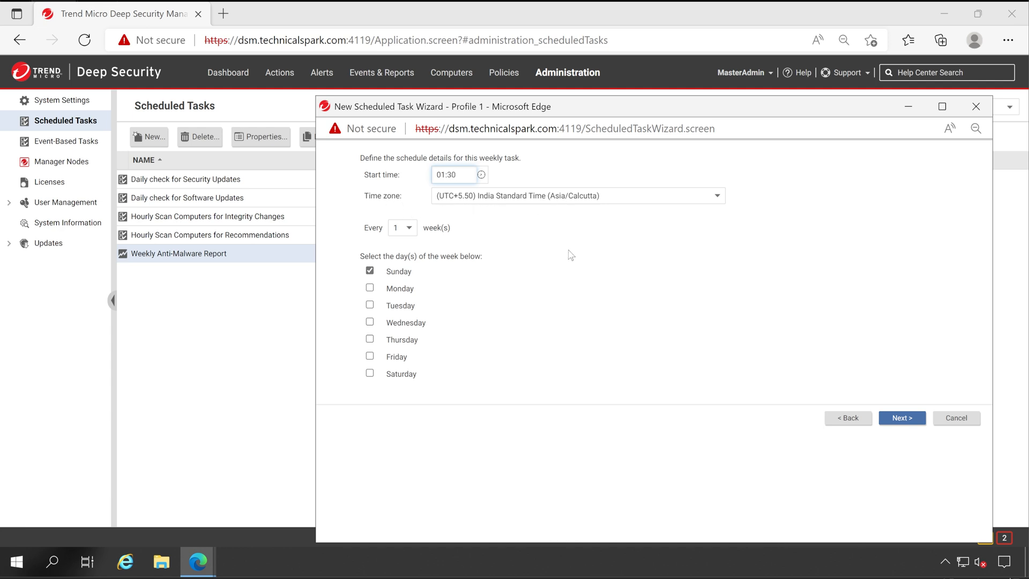
click(393, 275)
click(396, 293)
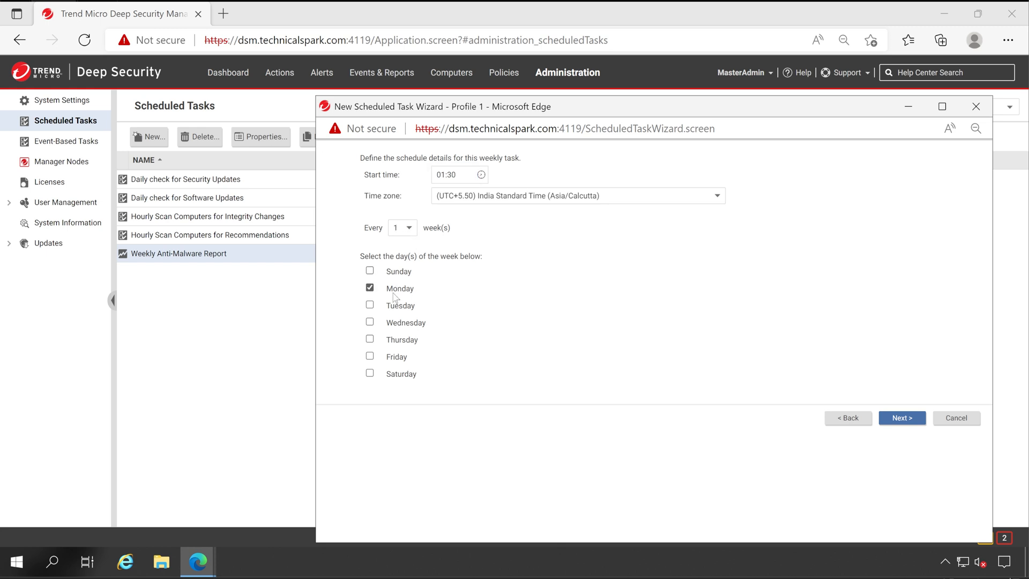
click(894, 417)
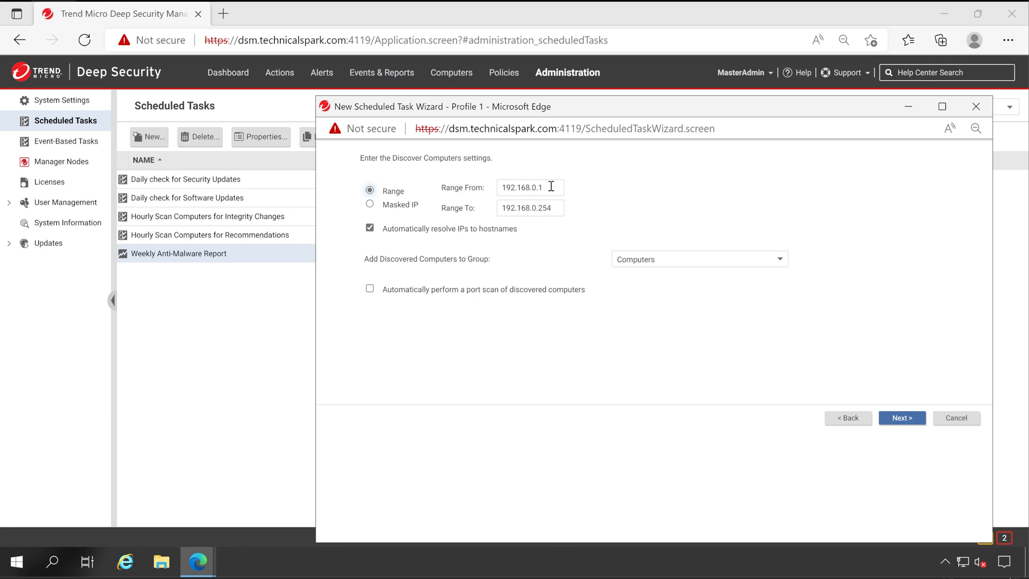
Check the discovery IP range and choose Computers as the group that receives discovered computers.
drag(550, 186, 473, 180)
drag(552, 205, 429, 236)
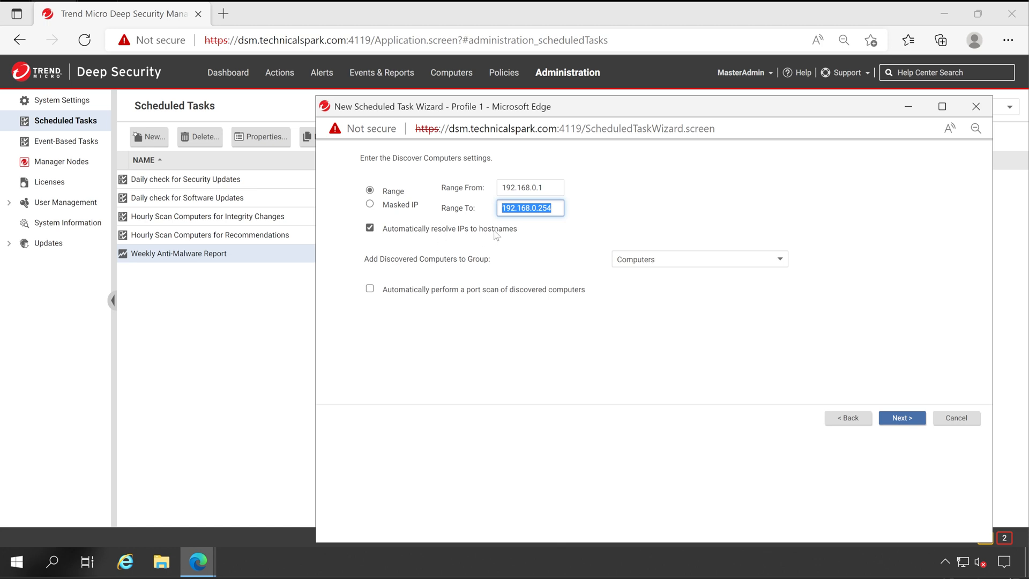
click(624, 260)
click(624, 261)
click(636, 262)
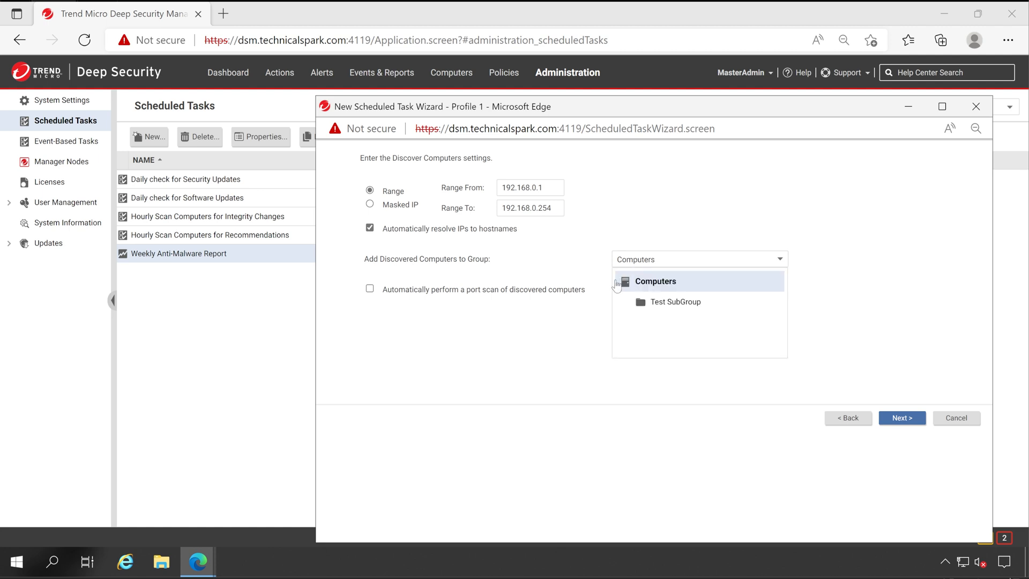
click(694, 282)
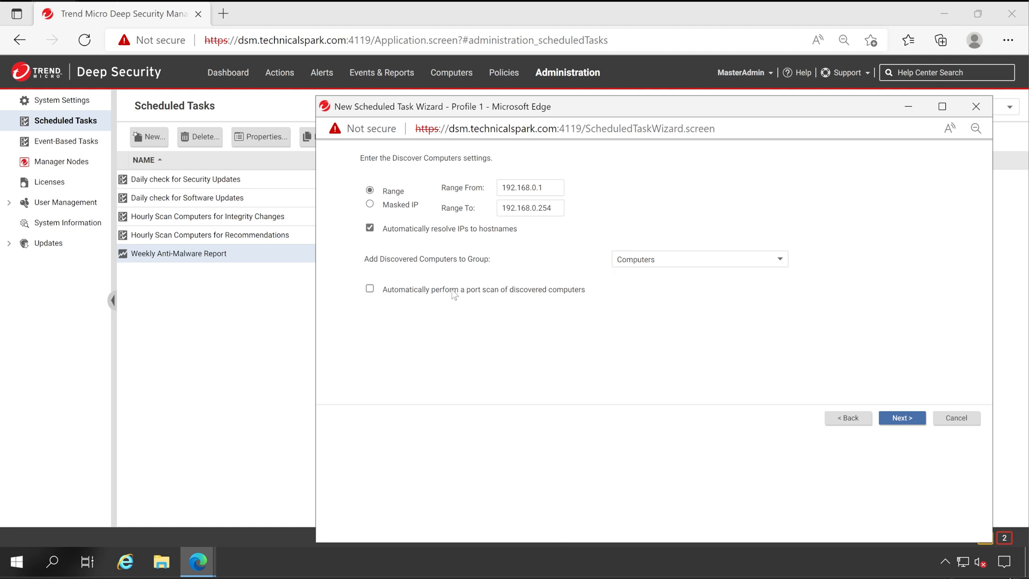
Accept the discovery settings and finish the task under the name Weekly Discover Computers, leaving it enabled.
click(902, 417)
drag(627, 193, 462, 194)
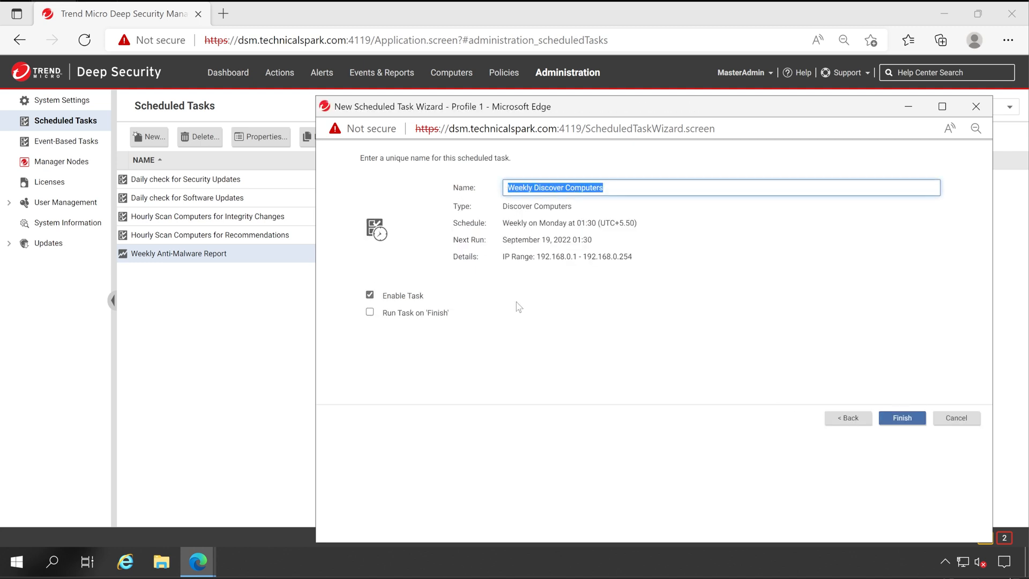
click(903, 419)
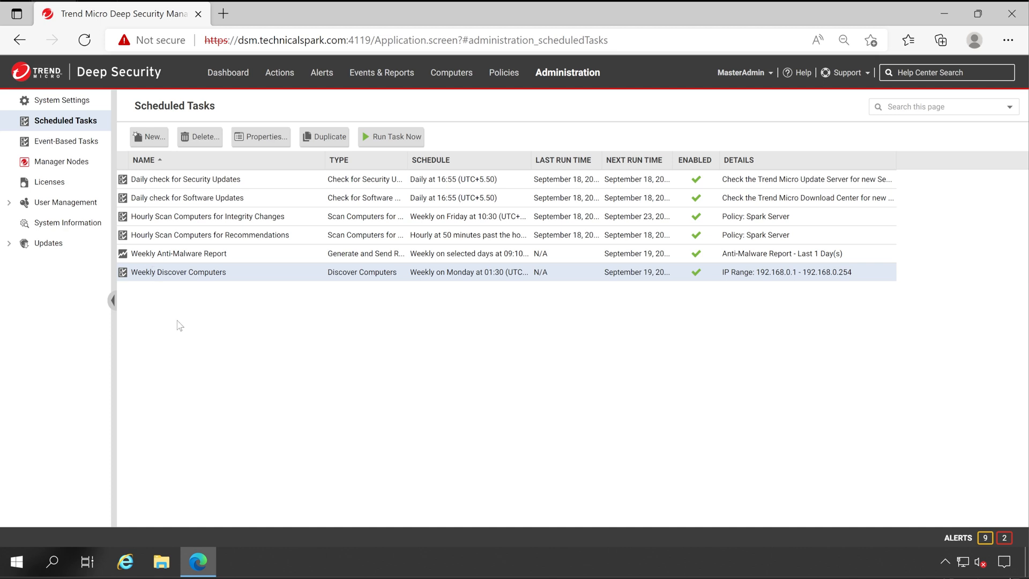
Start a new scheduled task of type Generate and Send Report, running every day at 09:30.
click(161, 142)
click(446, 186)
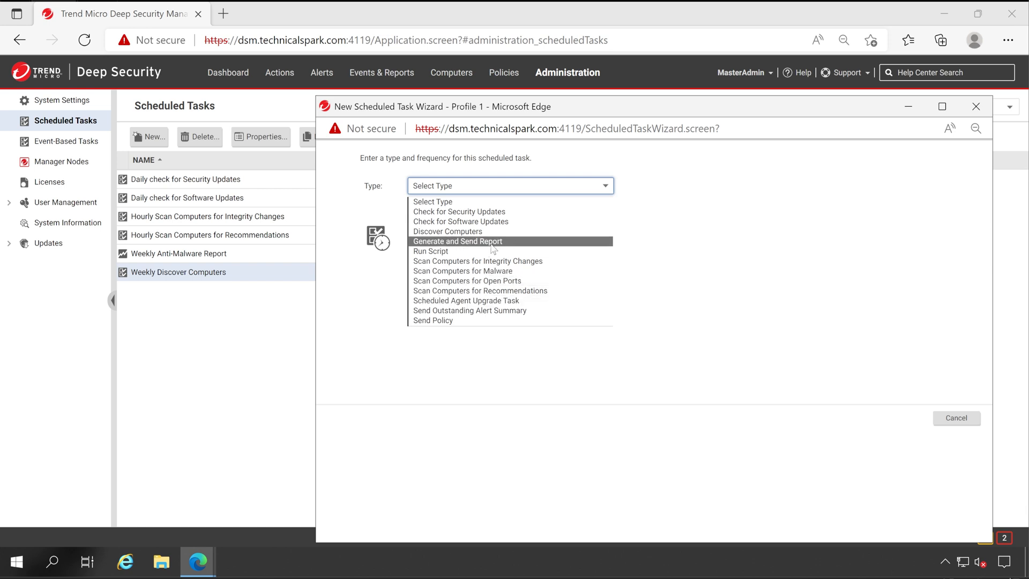
click(519, 242)
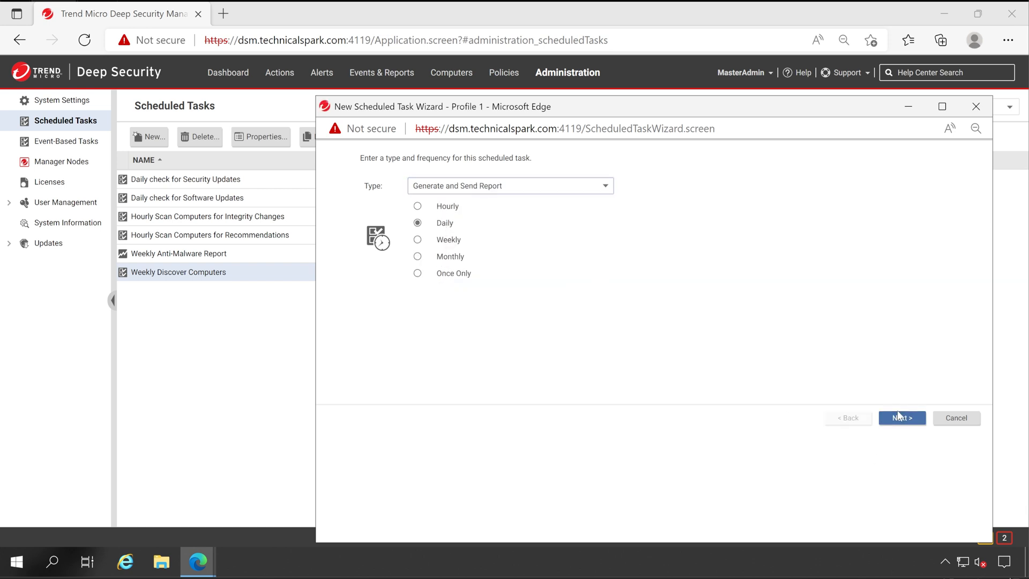
click(898, 416)
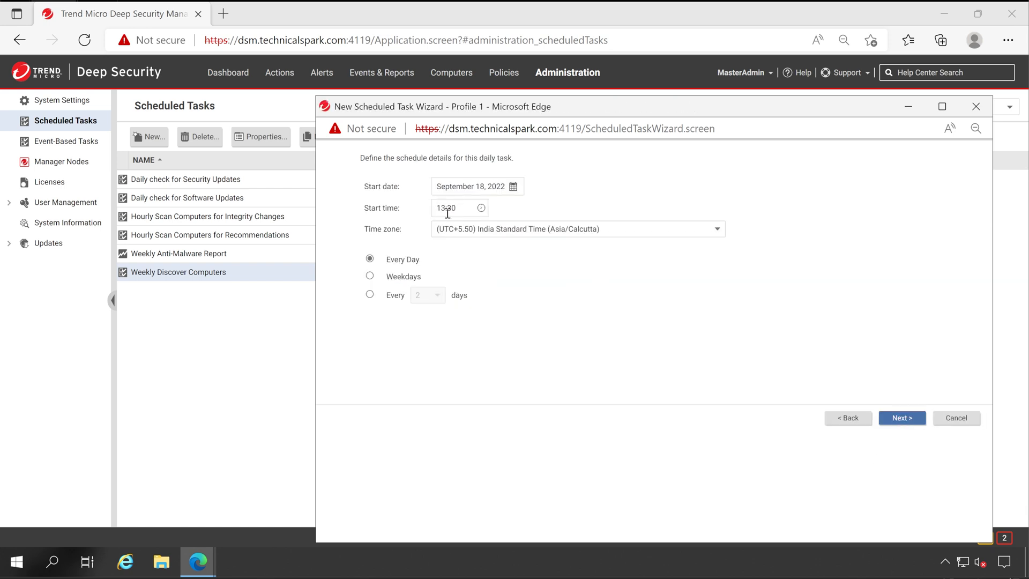
click(442, 208)
text(09)
click(900, 418)
Choose System Report as the report to generate, keeping the BLANK classification and the default filters.
click(584, 185)
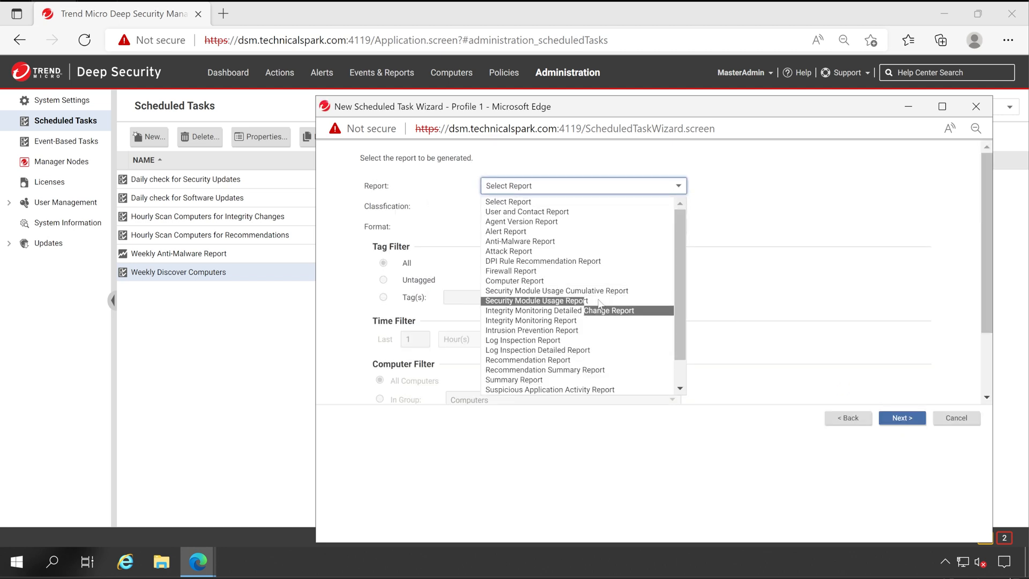
scroll(568, 333, down, 1)
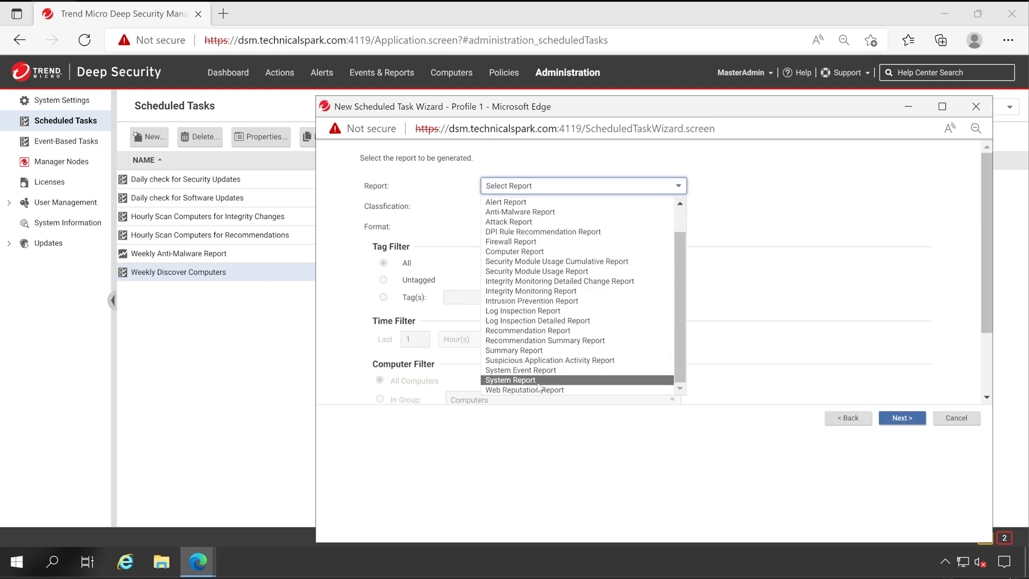
click(538, 382)
click(555, 207)
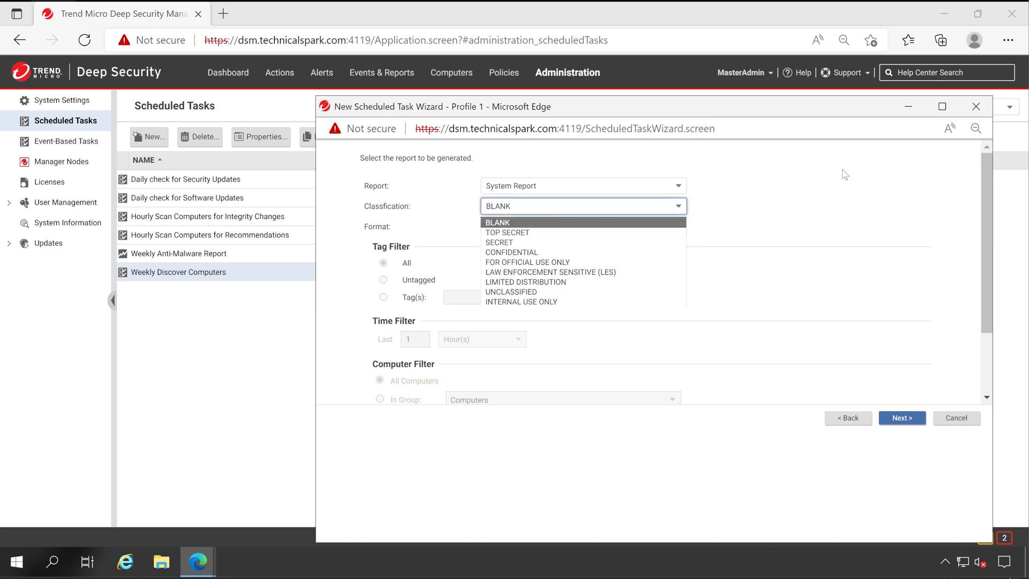
click(556, 208)
scroll(463, 334, down, 2)
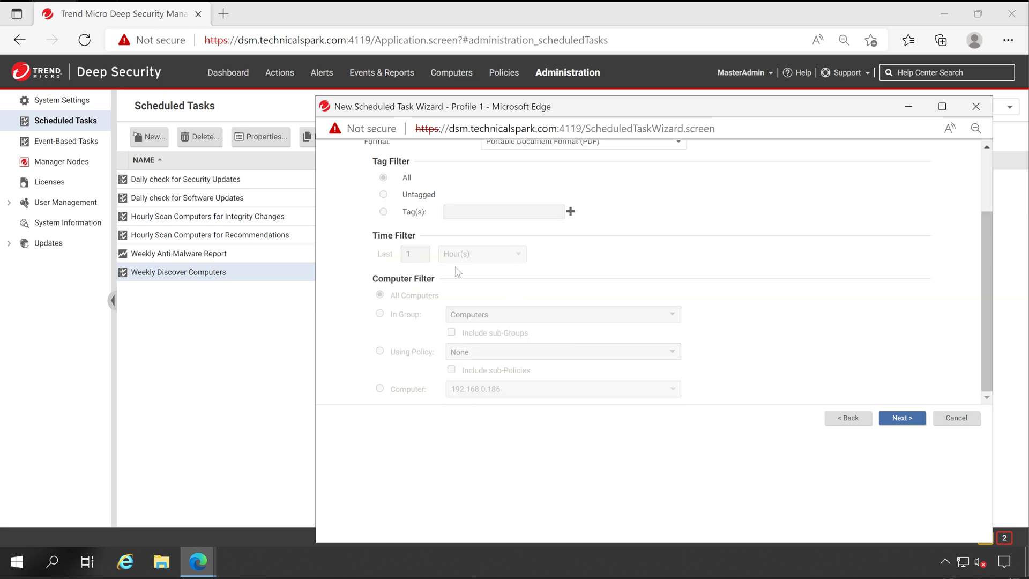
drag(391, 298, 449, 302)
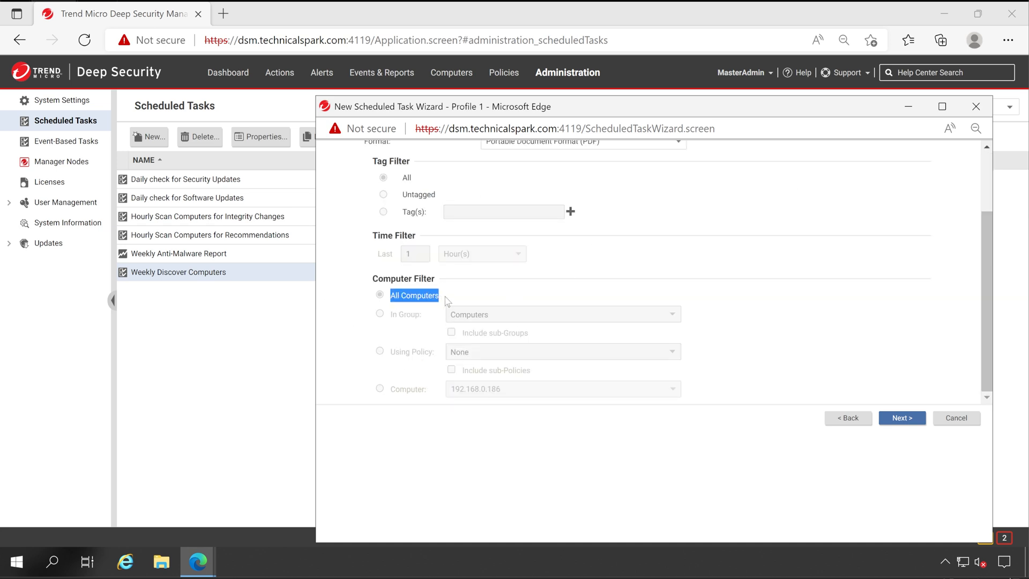
click(825, 320)
click(911, 418)
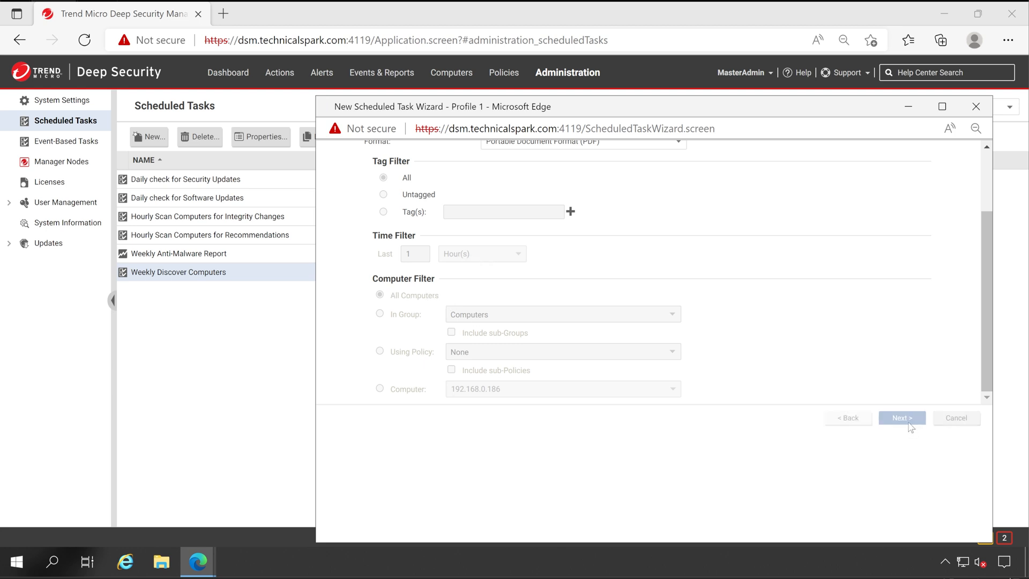
Restrict the report's recipients to the MasterAdmin user and finish the enabled Daily System Report task.
click(369, 201)
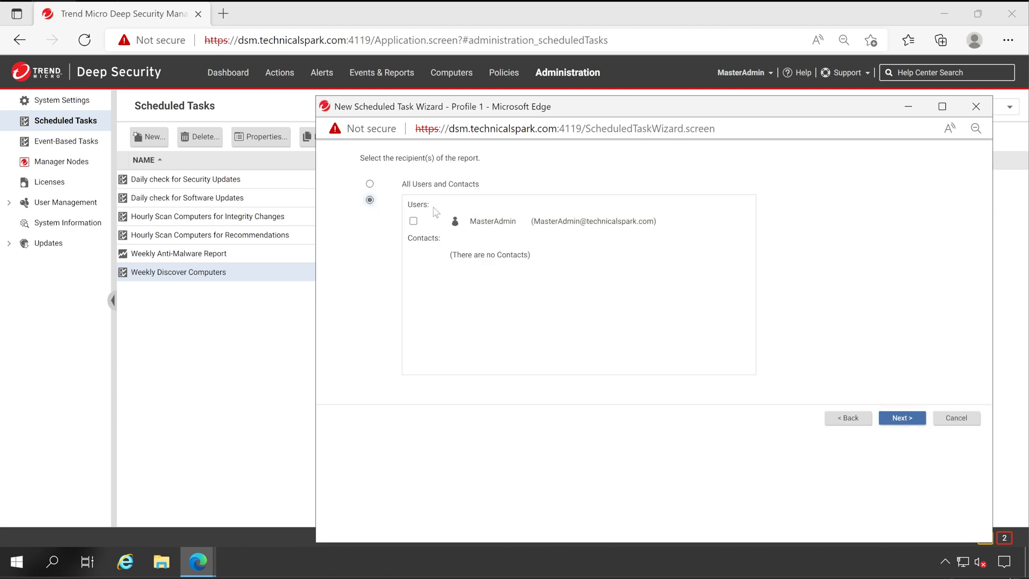
click(413, 221)
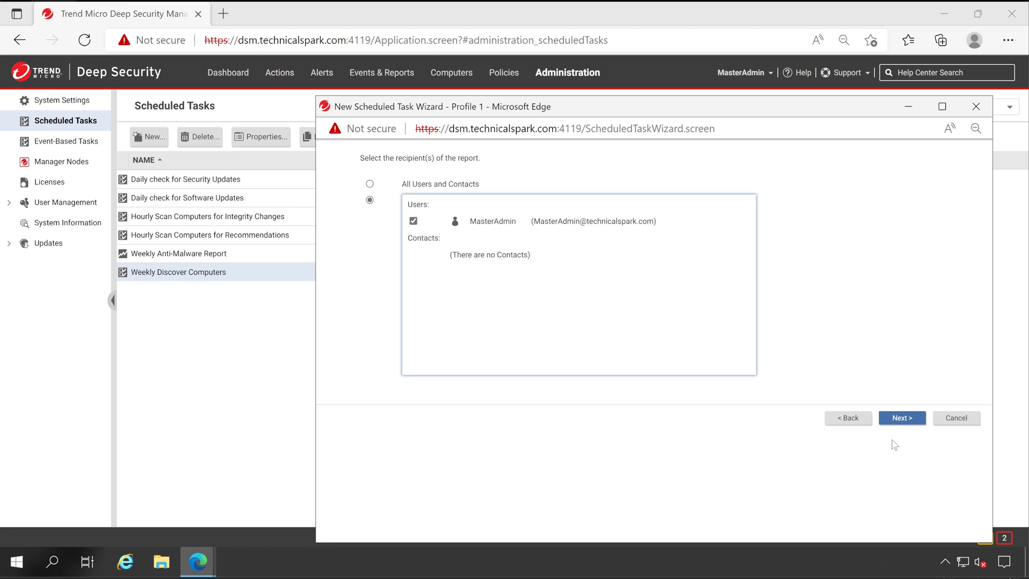
click(903, 419)
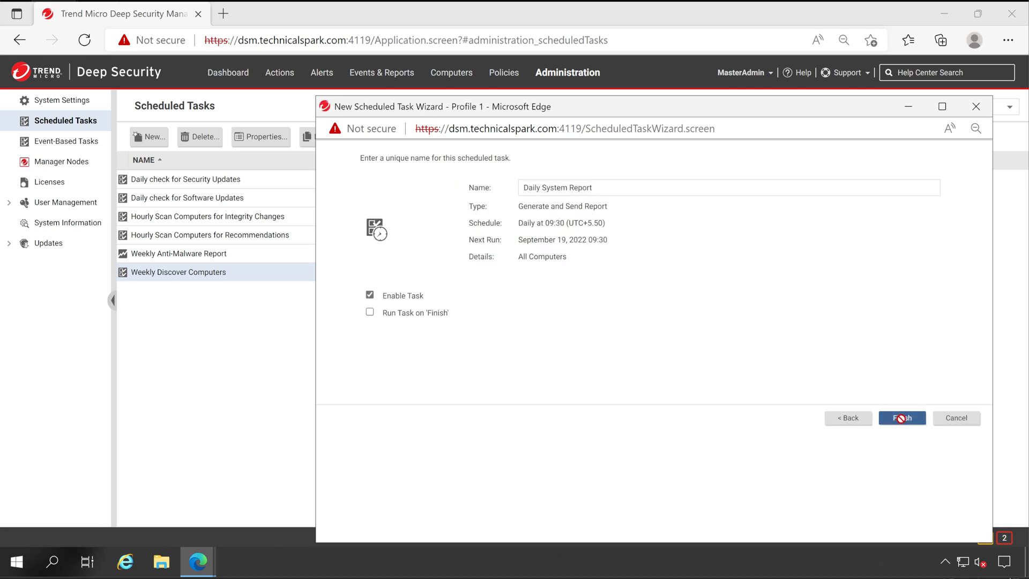
click(902, 418)
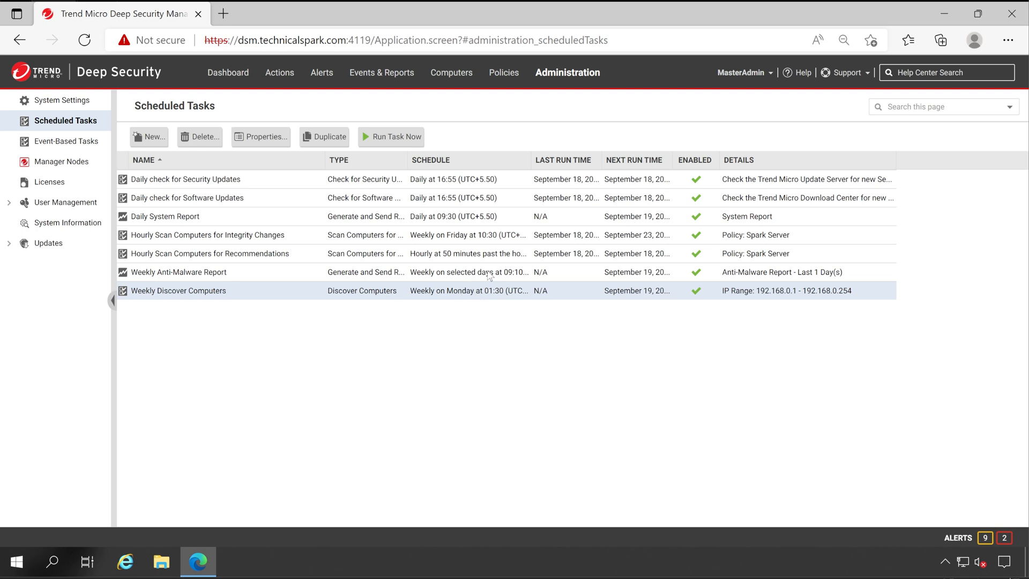
click(486, 219)
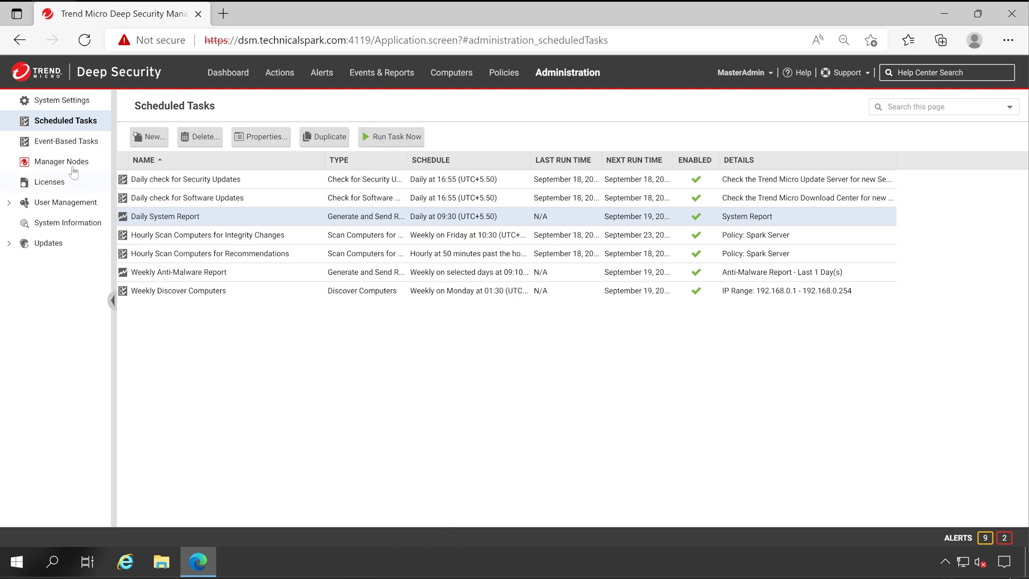
Start a new event-based task triggered by Agent-Initiated Activation and proceed to its action selection.
click(72, 149)
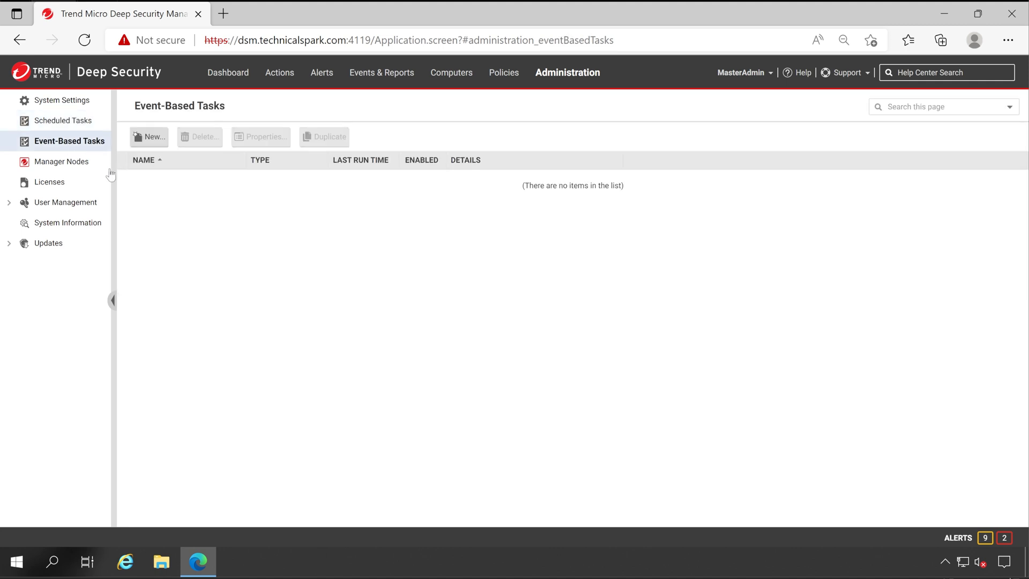
click(155, 144)
click(464, 206)
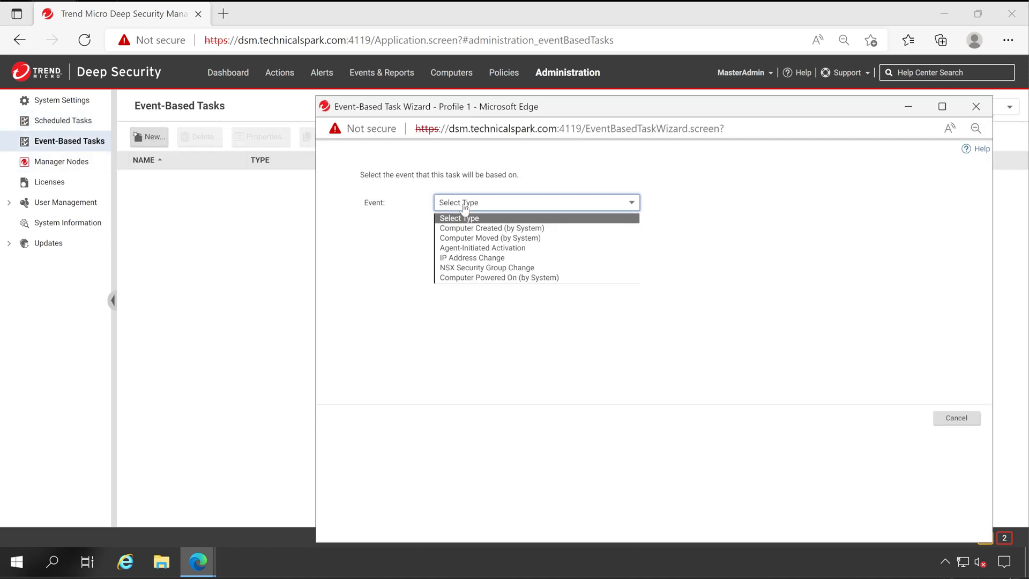
click(494, 249)
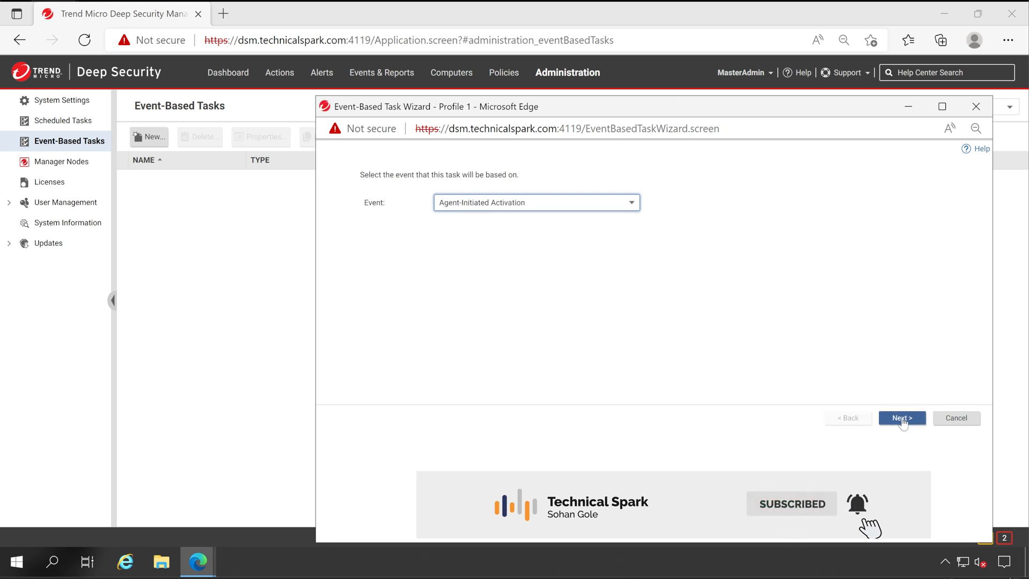
click(901, 418)
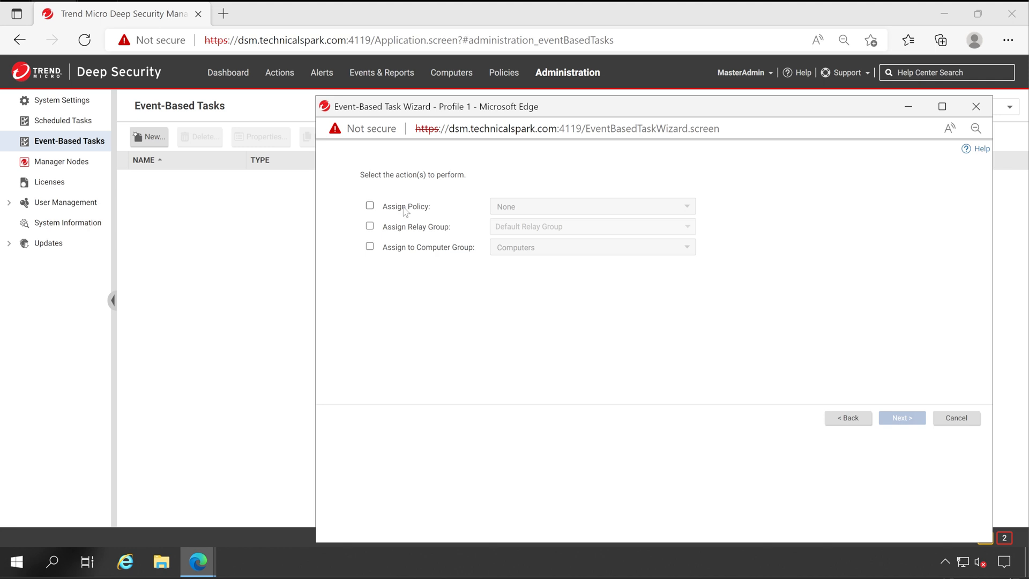
Enable assigning the Spark Server policy and the Default Relay Group as actions of the event-based task.
click(518, 210)
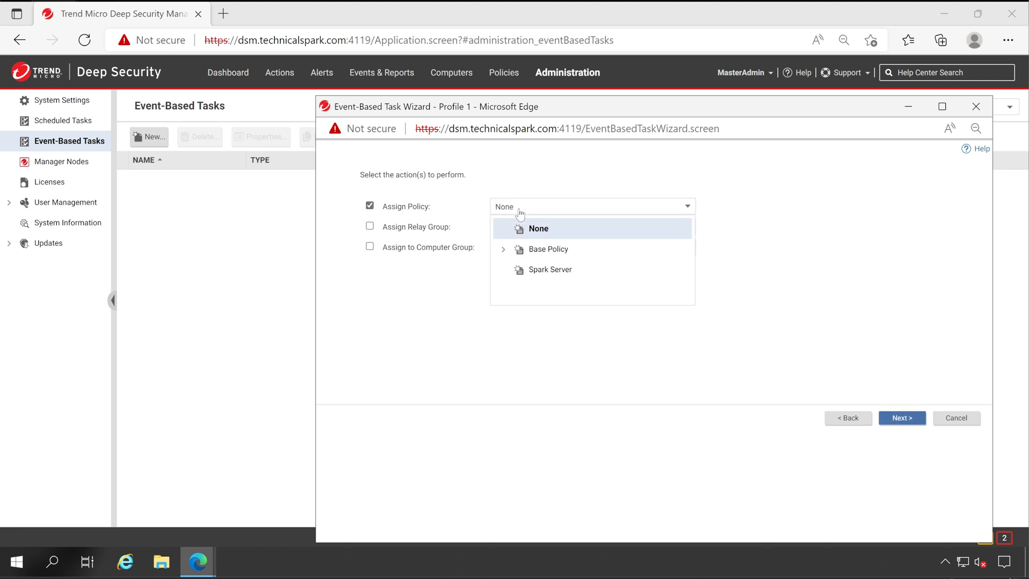
click(562, 272)
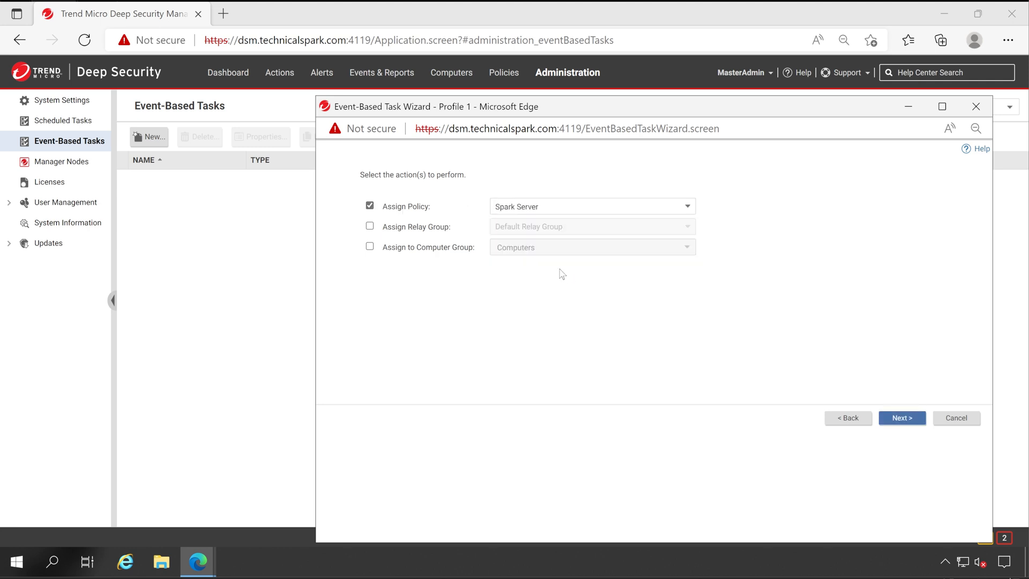
click(369, 227)
click(512, 231)
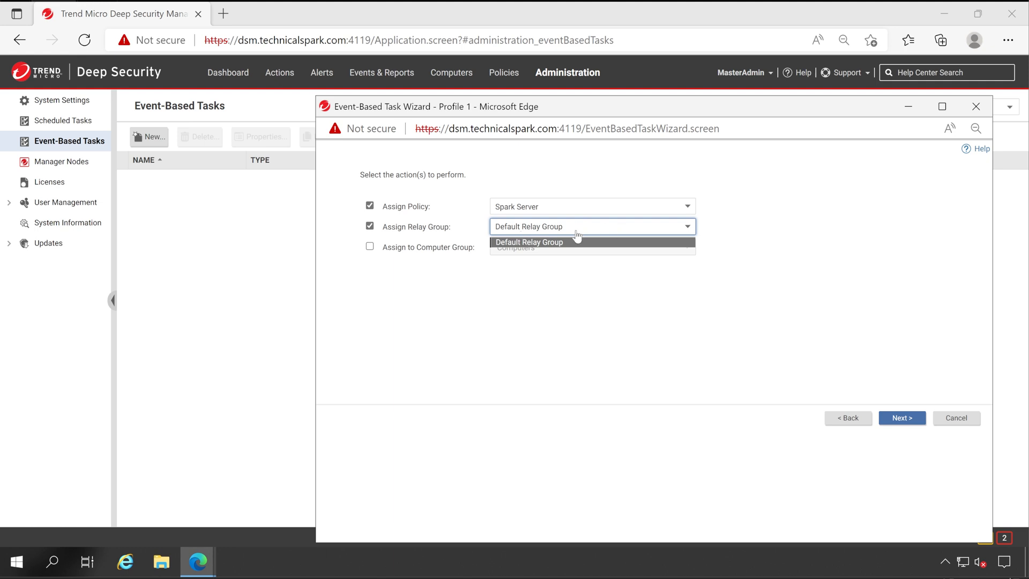
click(537, 296)
Enable assignment to the Test SubGroup computer group and proceed to the match conditions.
click(369, 247)
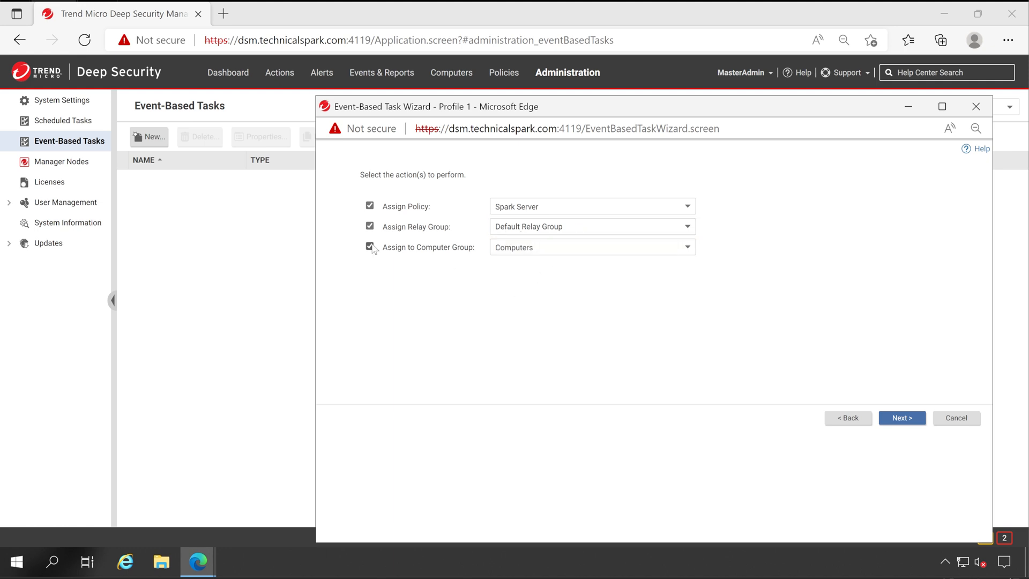
click(514, 252)
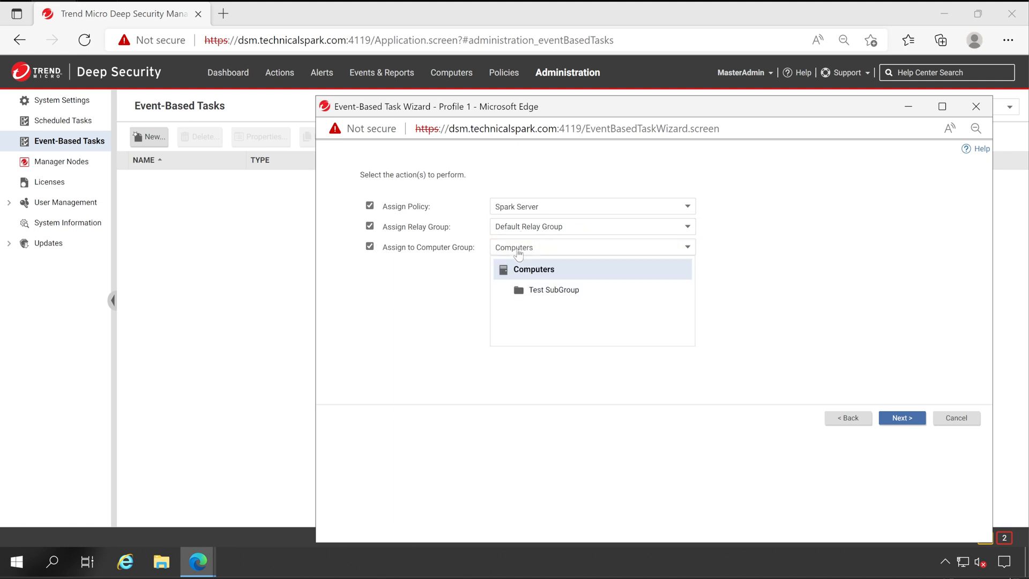
click(573, 290)
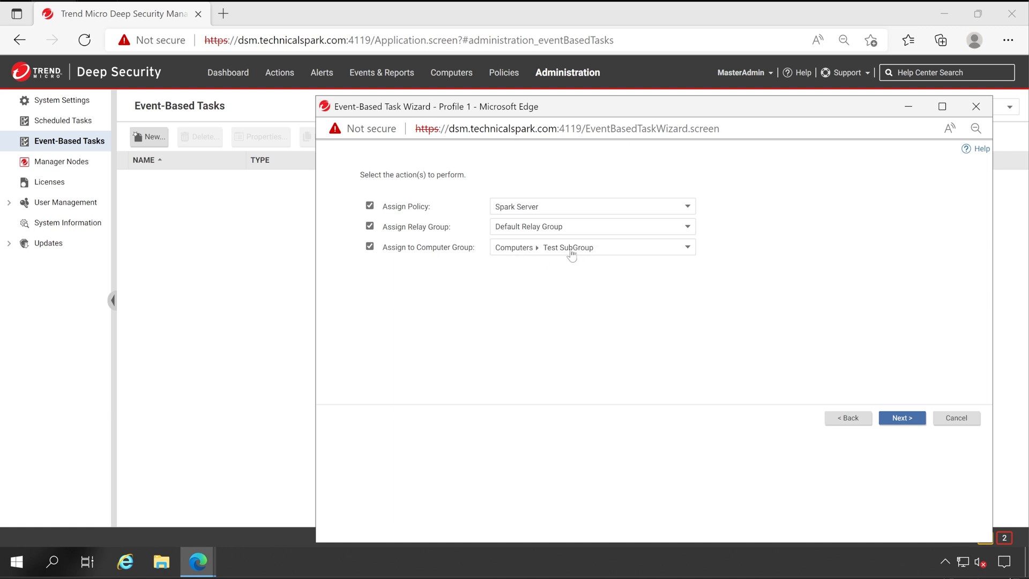
click(905, 428)
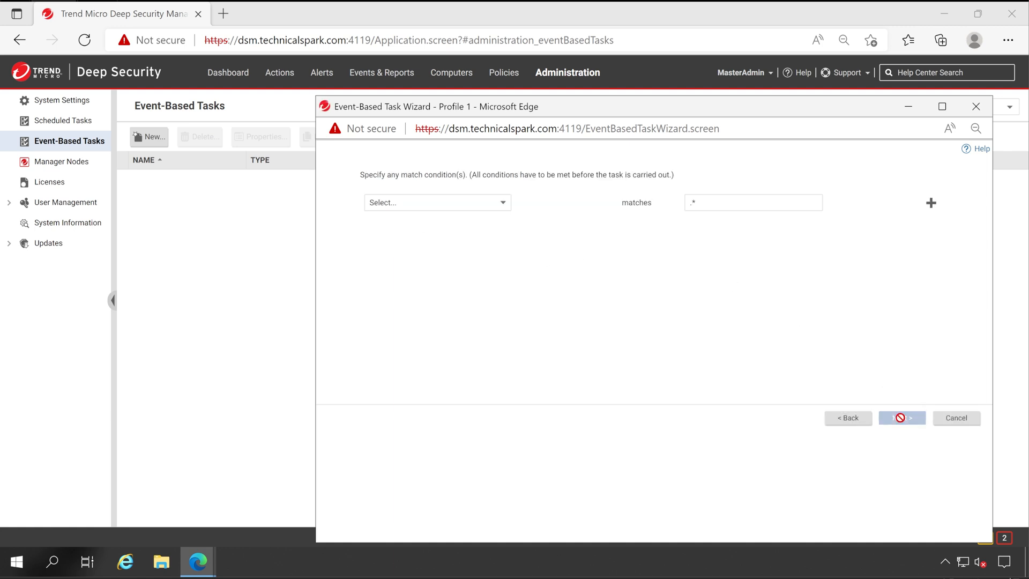
Set the first match condition to Computer Name matching Test.
click(490, 213)
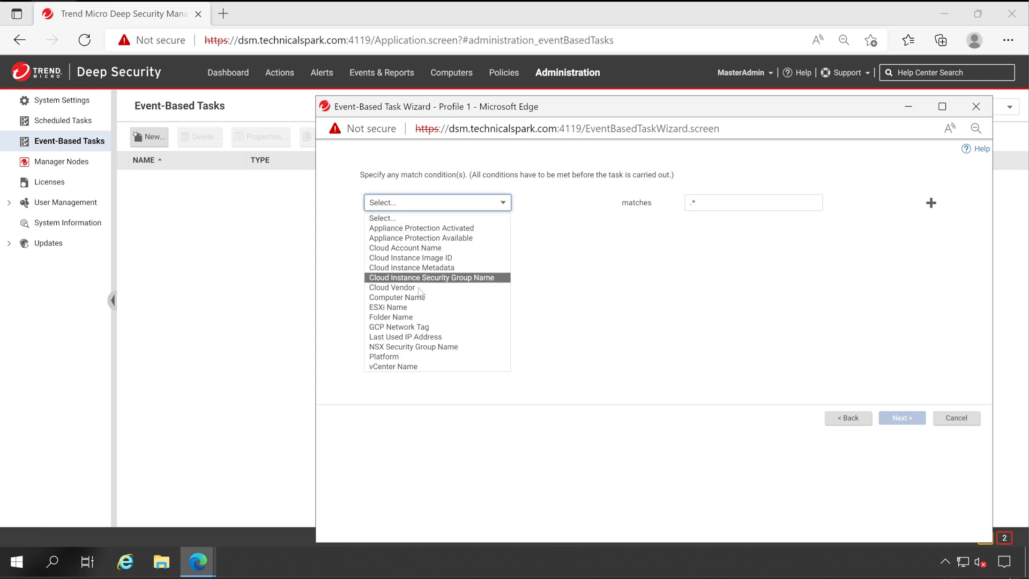
click(434, 297)
click(708, 207)
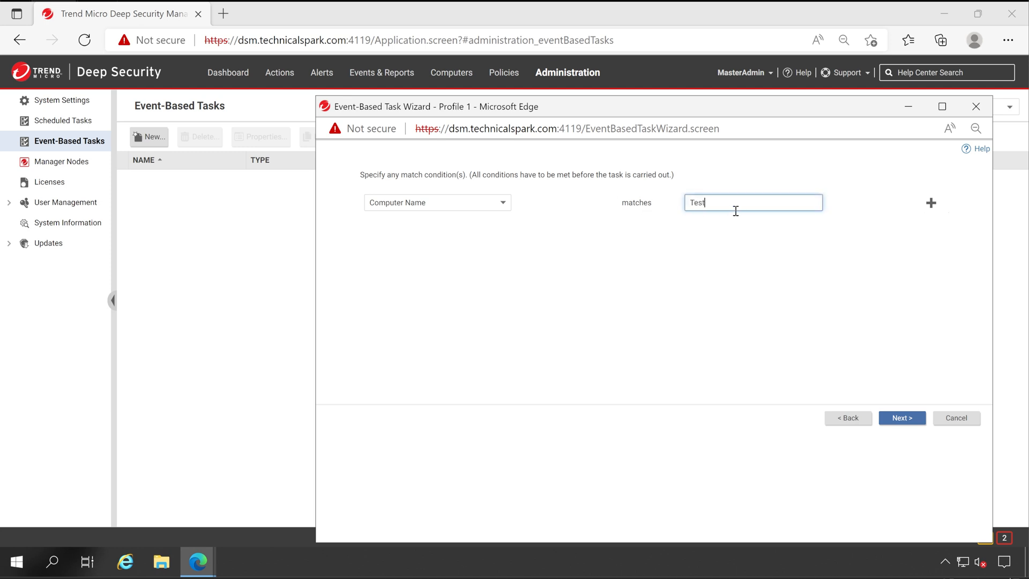
drag(774, 202, 649, 202)
Add a second match condition of Platform matching Windows and finish the enabled task under the name Agent Activation.
click(930, 202)
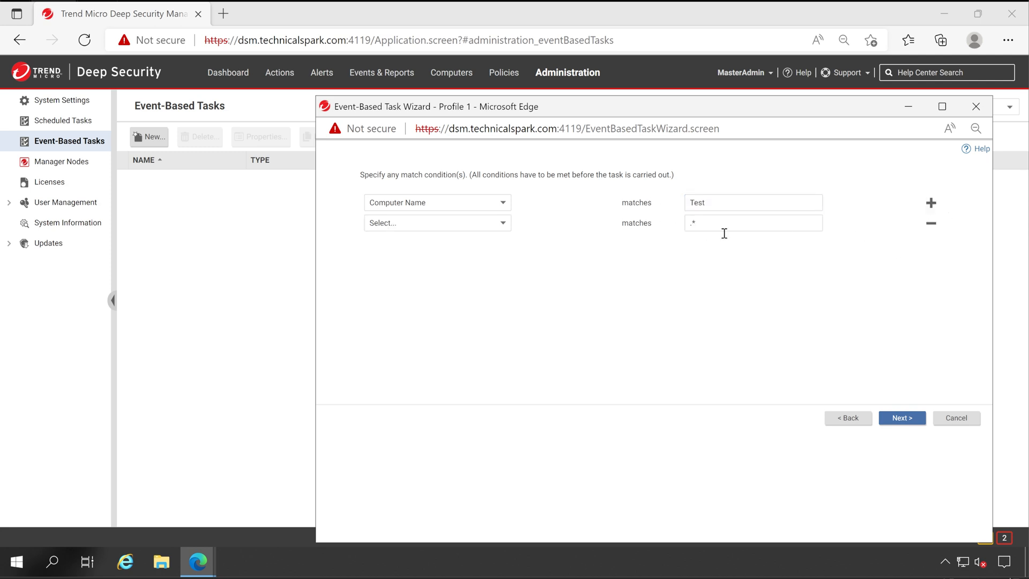
click(460, 224)
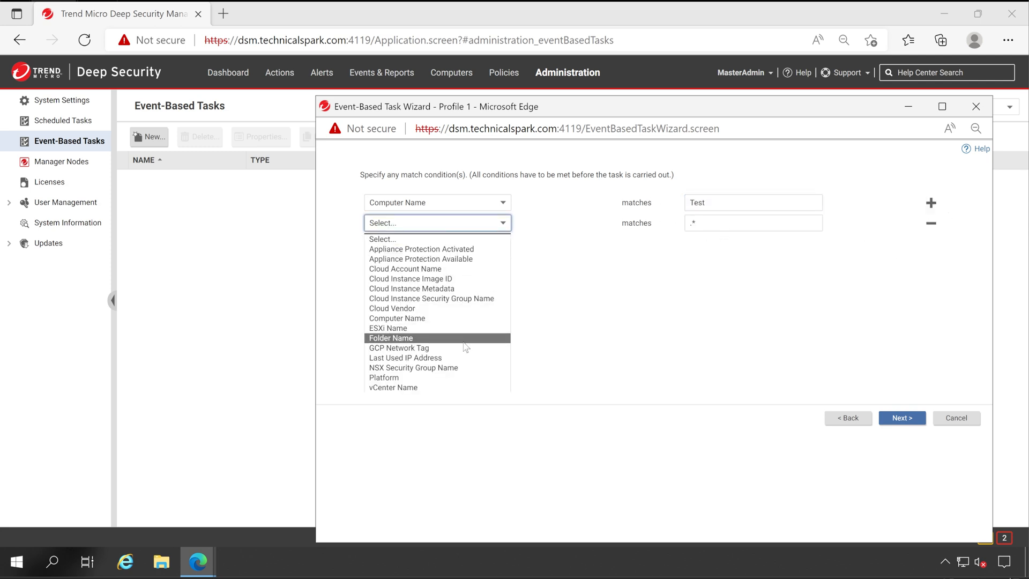
click(452, 377)
text(Windows)
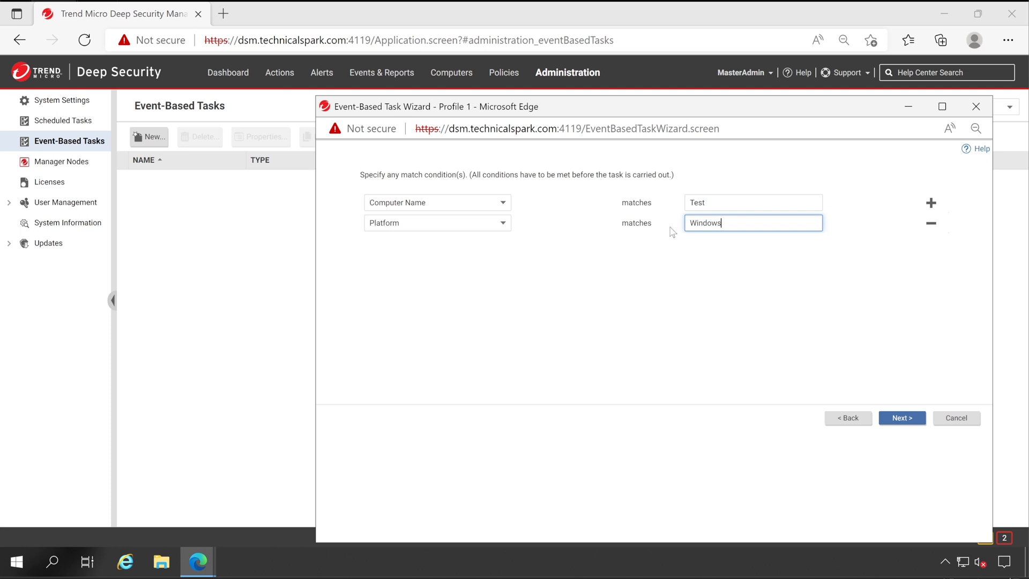
click(913, 419)
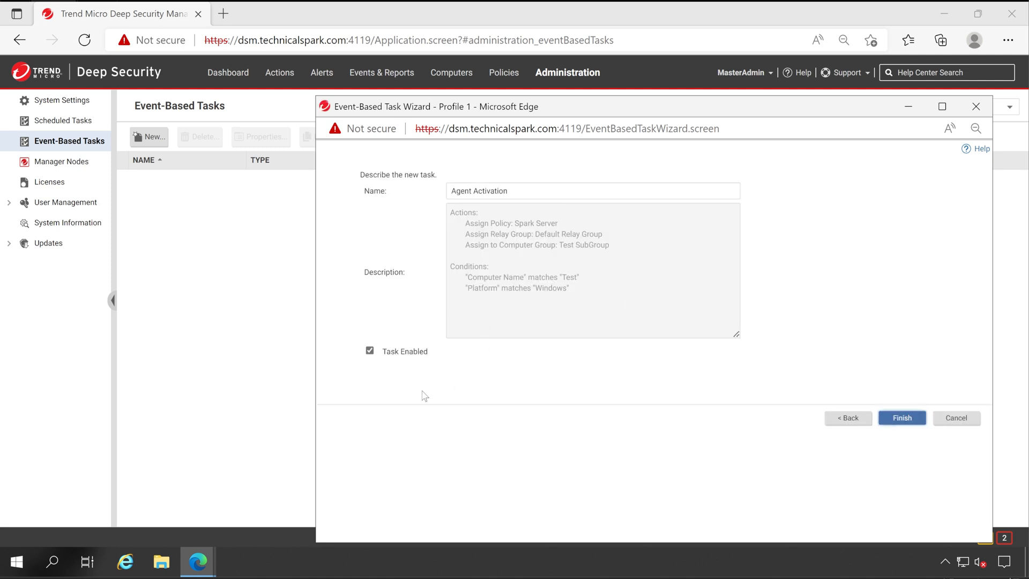
click(903, 417)
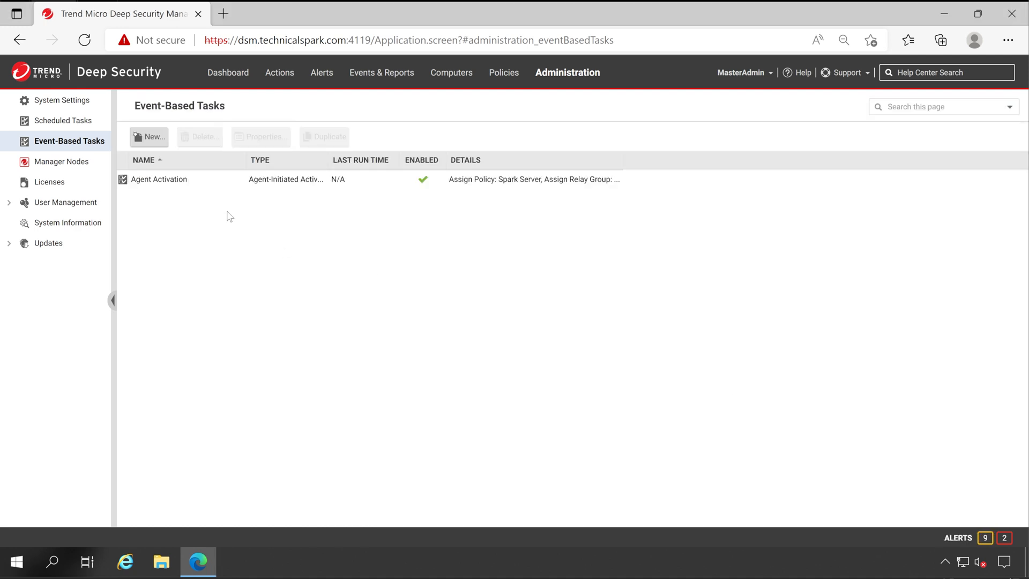
click(156, 138)
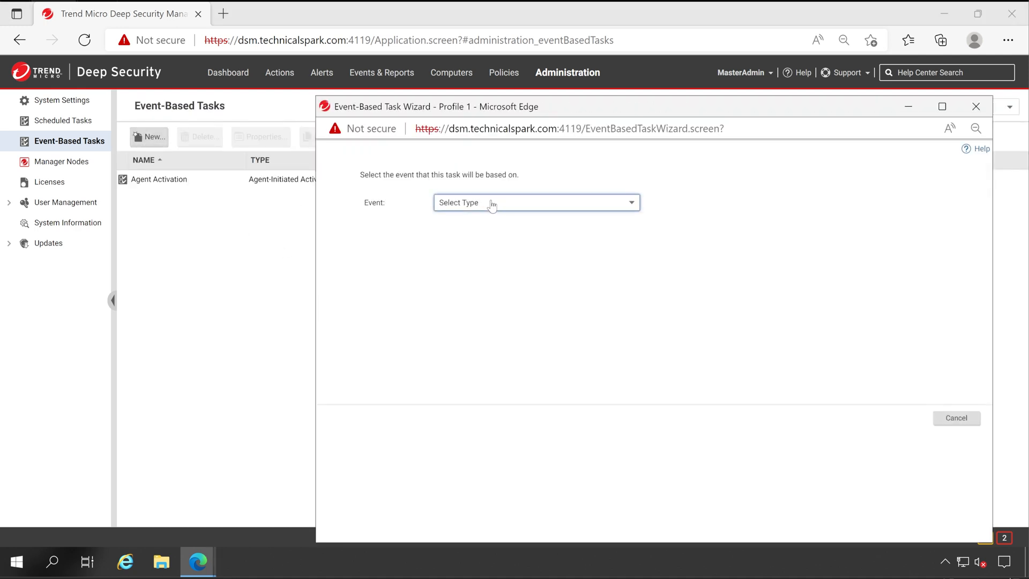
click(494, 203)
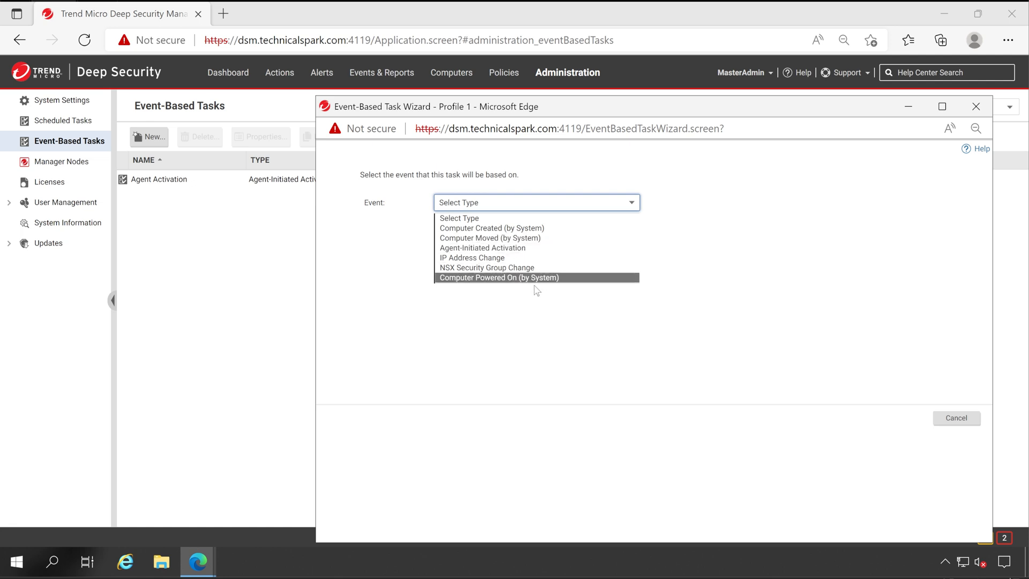
click(717, 348)
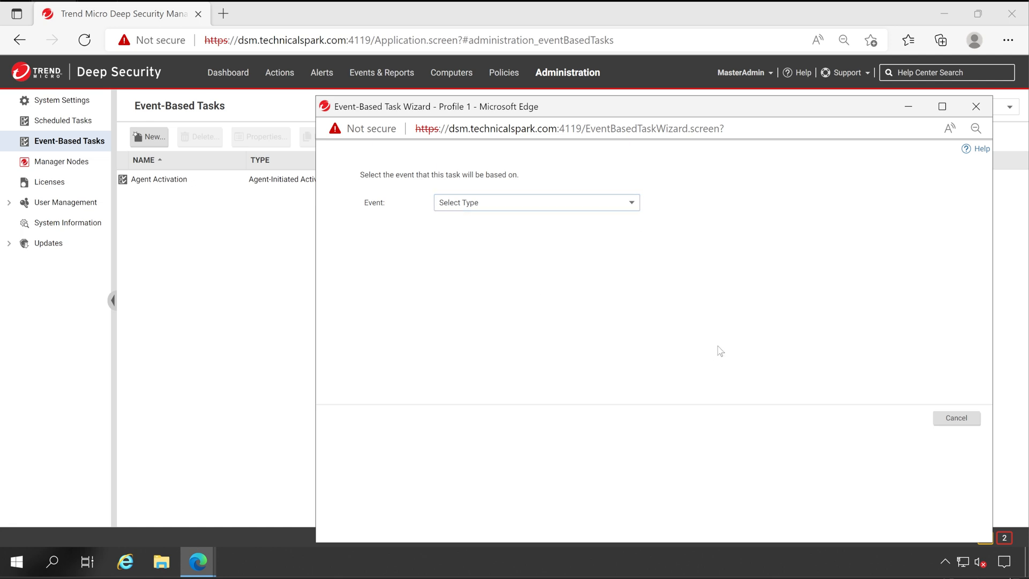
click(957, 417)
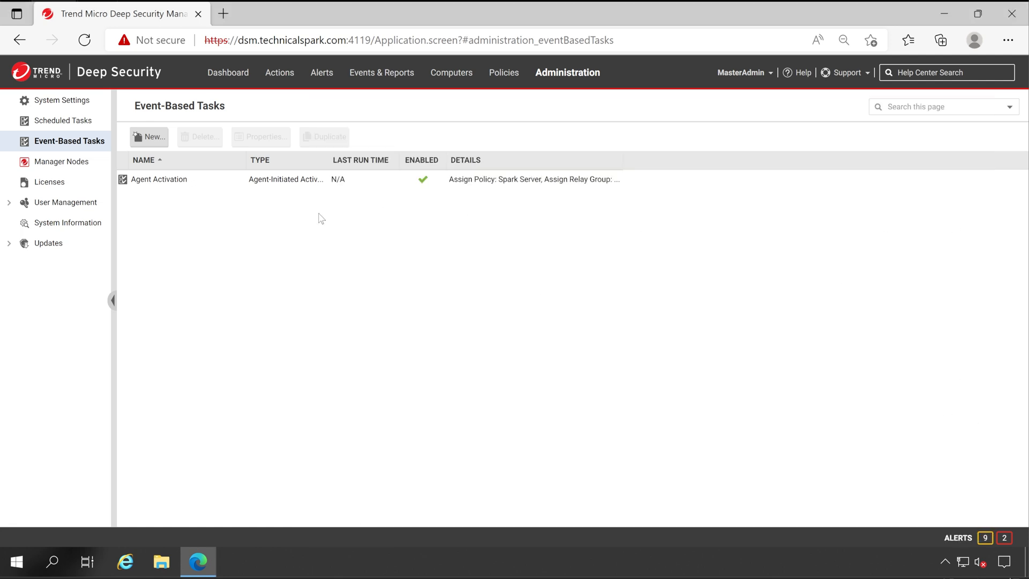